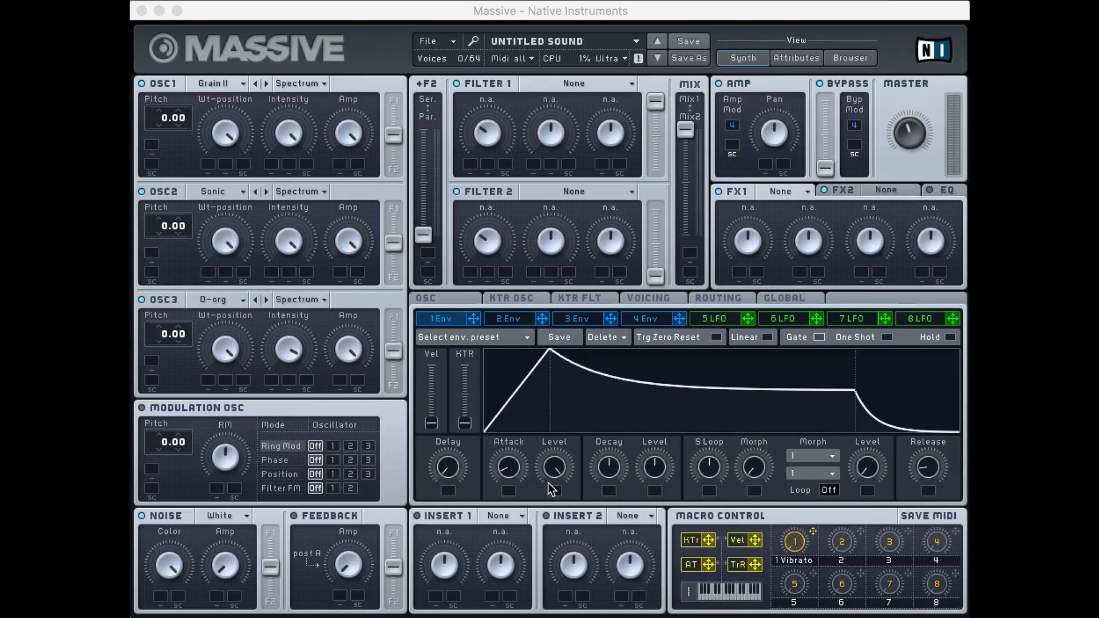
Step: Start a new sound and load the Digigrain II wavetable into oscillator 1
{"action": "left_click", "coordinate": [455, 46]}
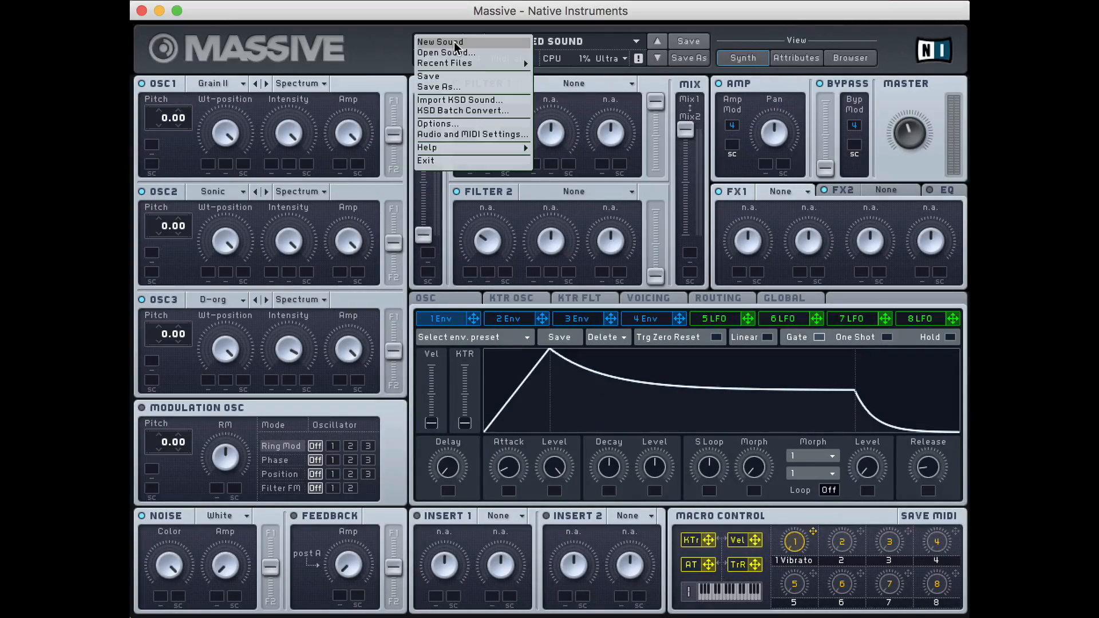
{"action": "left_click", "coordinate": [455, 42]}
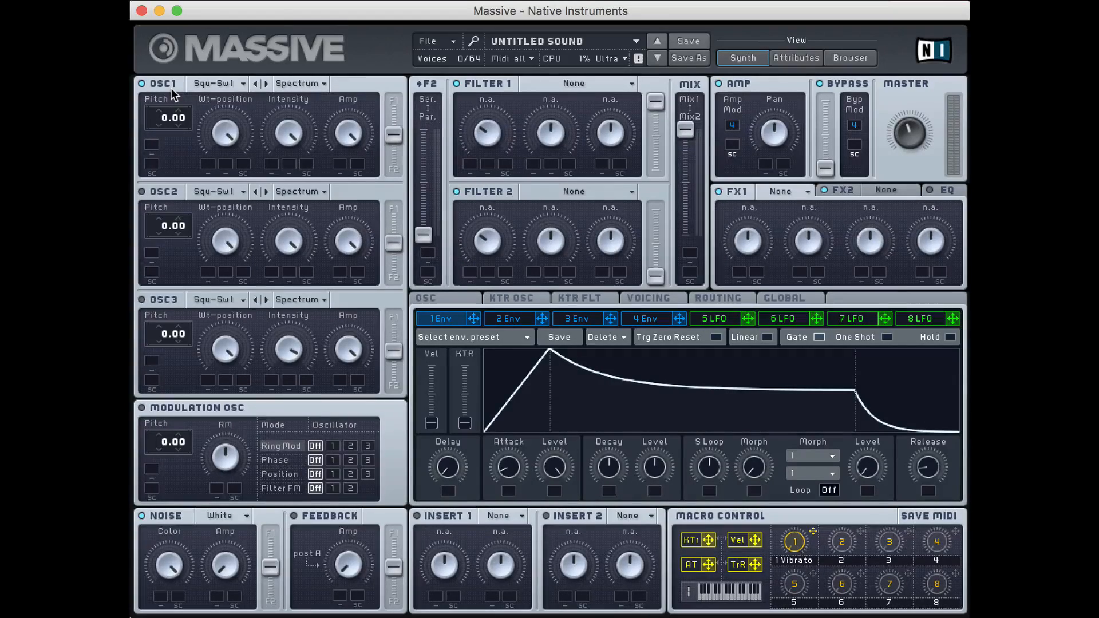
{"action": "left_click", "coordinate": [219, 87]}
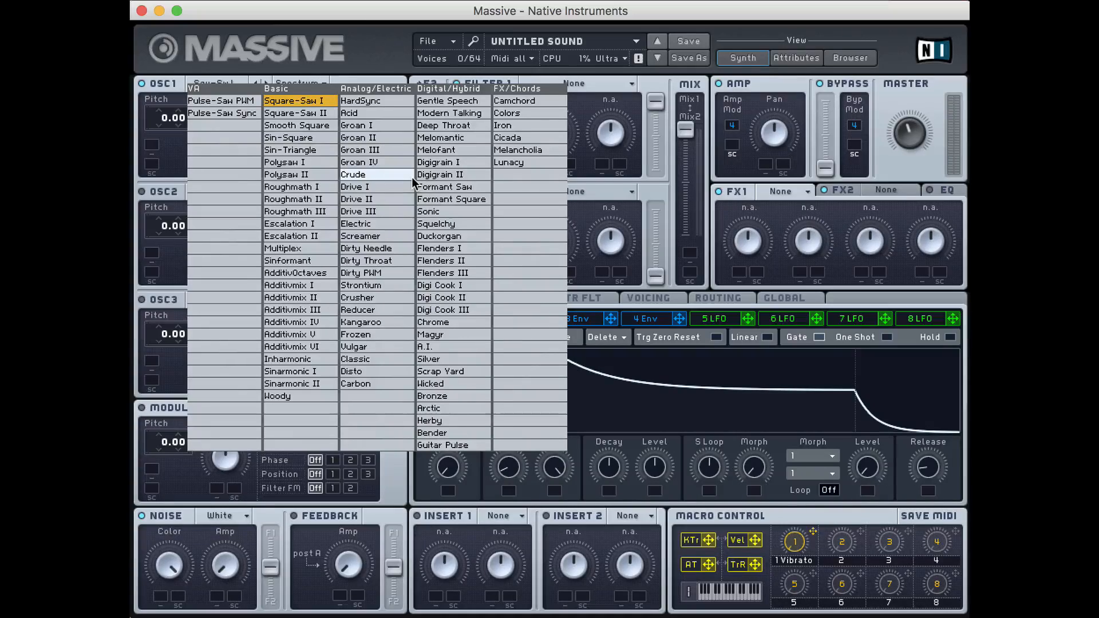
{"action": "left_click", "coordinate": [456, 175]}
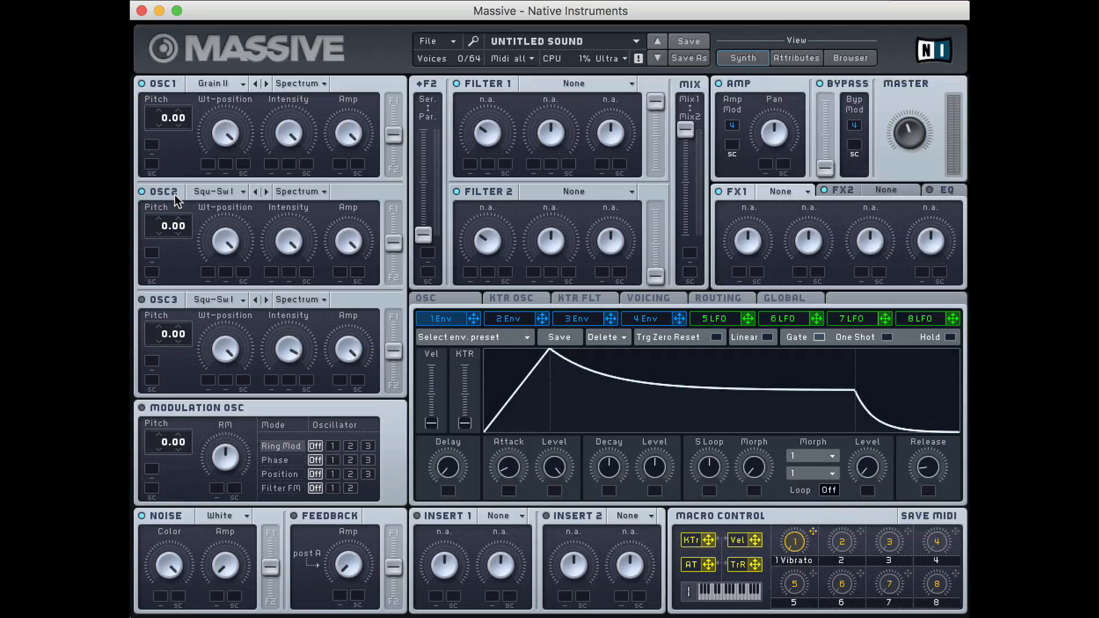
Step: Load the Sonic wavetable into oscillator 2, then enable oscillator 3 with the Duckorgan wavetable
{"action": "left_click", "coordinate": [207, 194]}
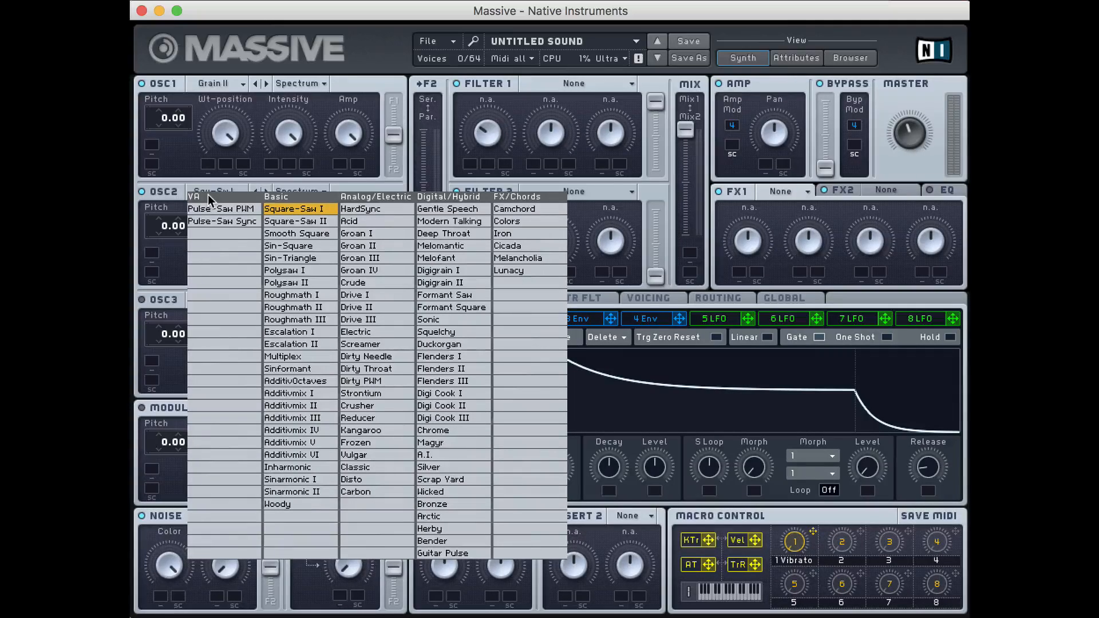
{"action": "left_click", "coordinate": [465, 324]}
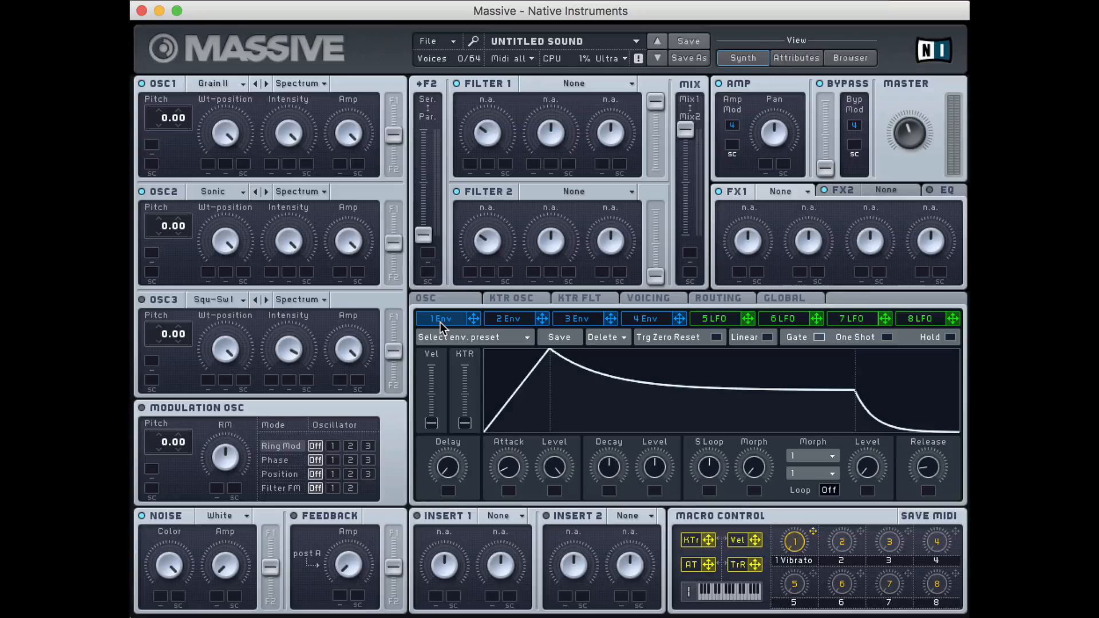
{"action": "left_click", "coordinate": [173, 295]}
{"action": "left_click", "coordinate": [229, 298]}
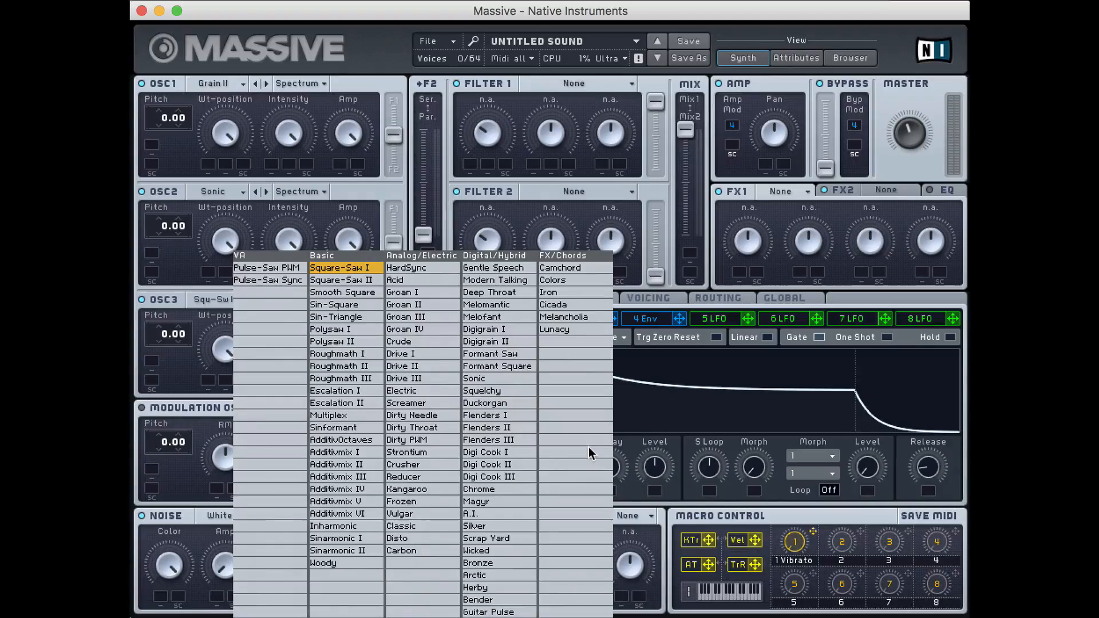
{"action": "left_click", "coordinate": [521, 400]}
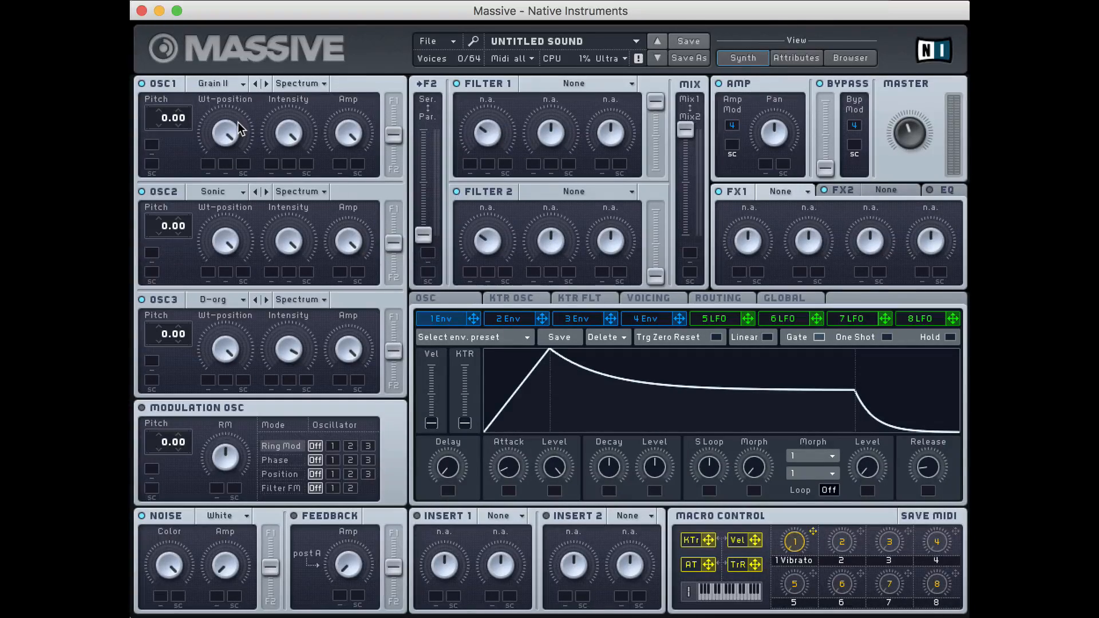
Step: Lower the wavetable positions of oscillators 1 and 2 to about three-quarters and reduce the amps of oscillators 2 and 3 to around half
{"action": "left_click_drag", "start_coordinate": [239, 138], "coordinate": [240, 174]}
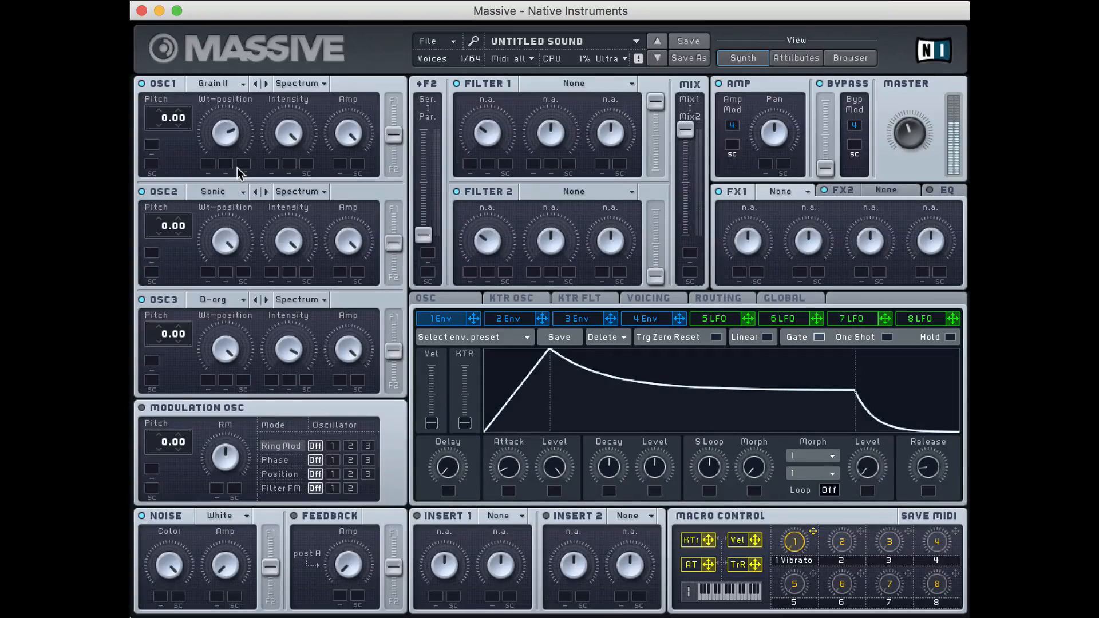
{"action": "mouse_move", "coordinate": [216, 130]}
{"action": "left_mouse_down"}
{"action": "mouse_move", "coordinate": [216, 85]}
{"action": "mouse_move", "coordinate": [216, 132]}
{"action": "left_mouse_up"}
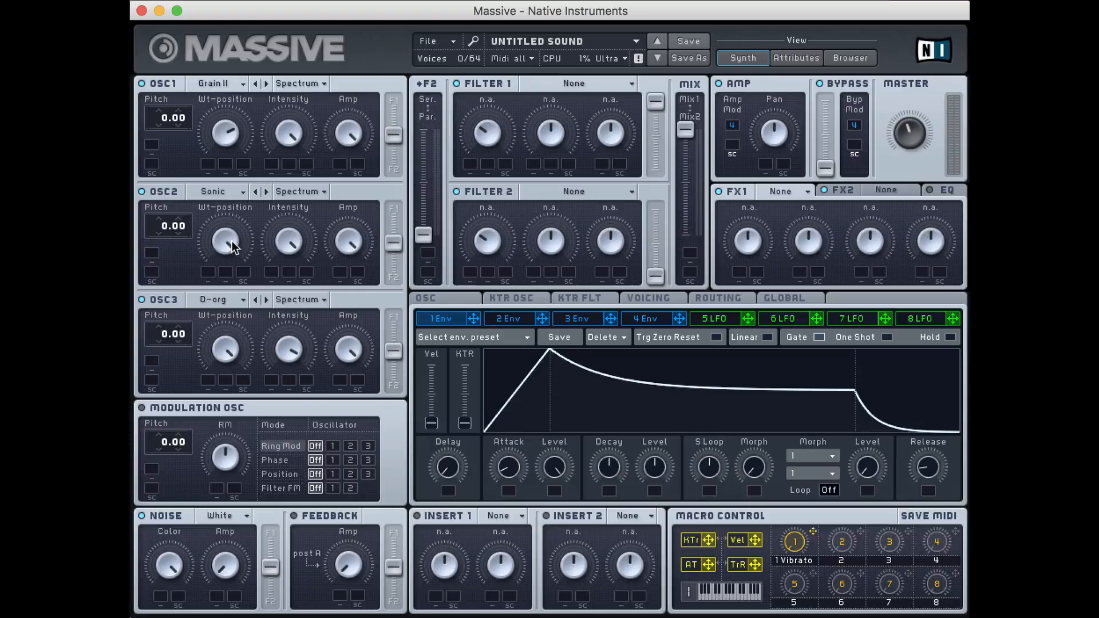
{"action": "left_click_drag", "start_coordinate": [232, 246], "coordinate": [230, 269]}
{"action": "left_click_drag", "start_coordinate": [228, 249], "coordinate": [224, 280]}
{"action": "left_click_drag", "start_coordinate": [352, 242], "coordinate": [356, 437]}
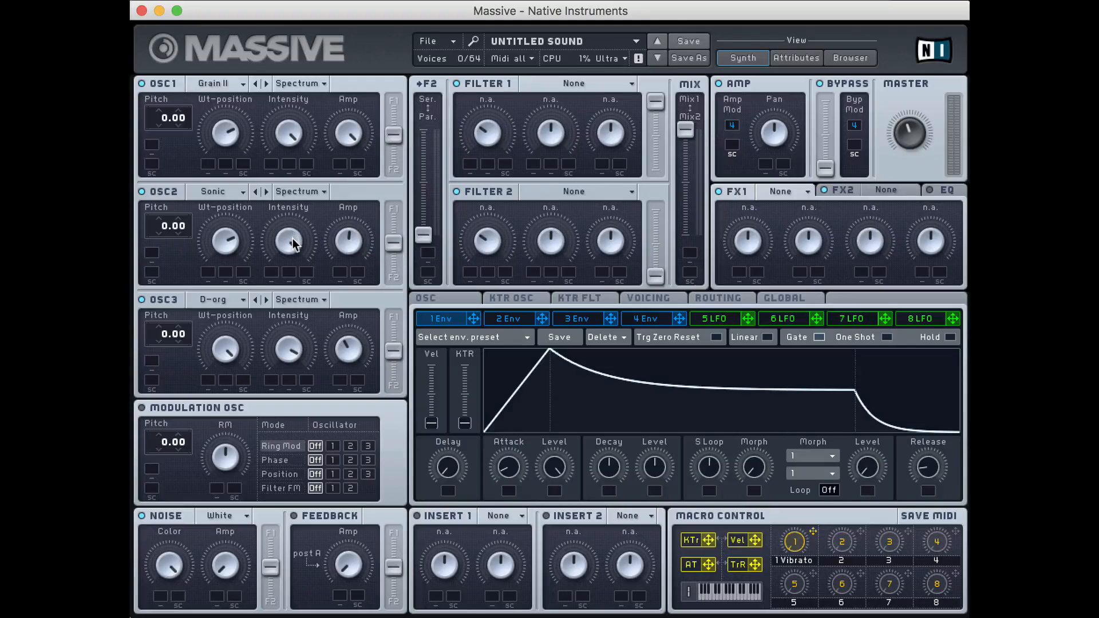
Step: Keep oscillator 2 in Spectrum mode and lower the intensity of oscillators 2 and 3 to below halfway
{"action": "left_click", "coordinate": [311, 193]}
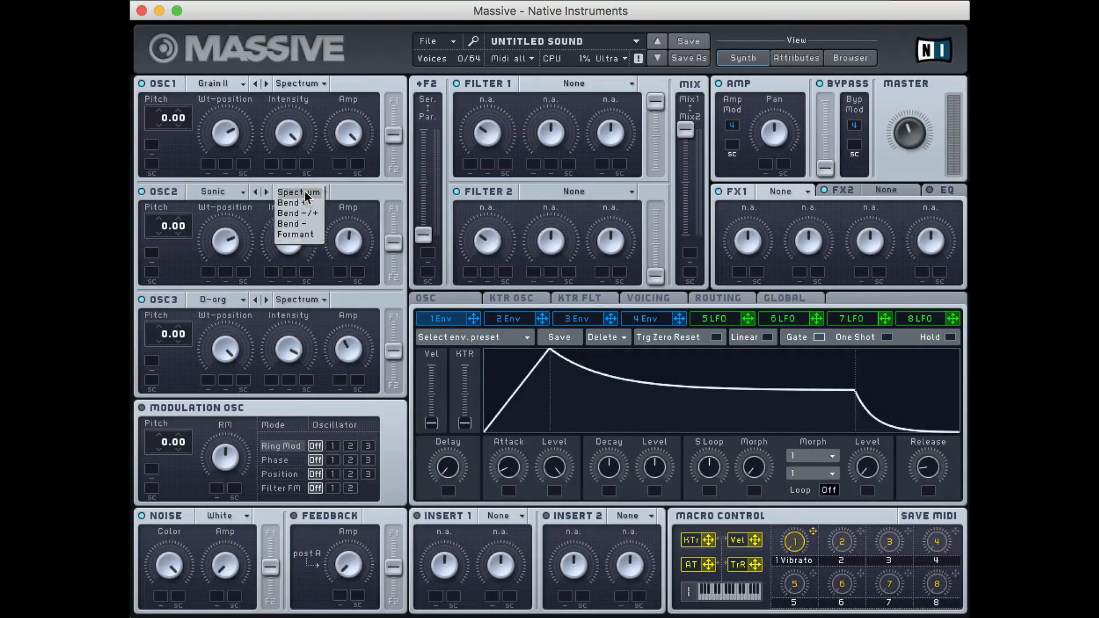
{"action": "left_click", "coordinate": [307, 194]}
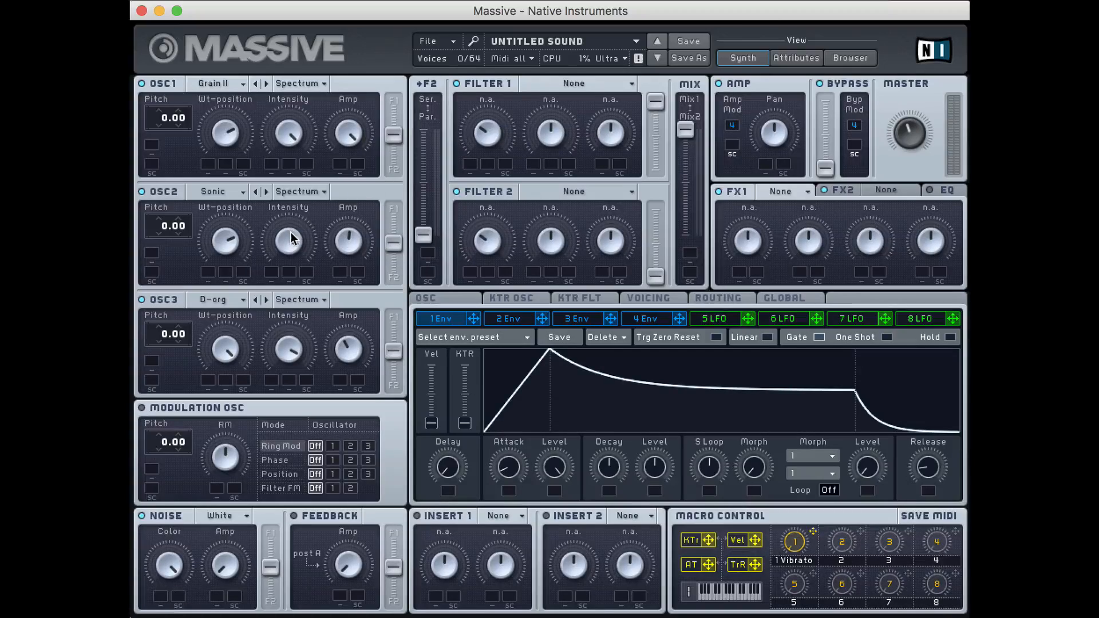
{"action": "left_click_drag", "start_coordinate": [290, 233], "coordinate": [304, 333]}
{"action": "left_click_drag", "start_coordinate": [273, 342], "coordinate": [301, 436]}
Step: Detune the oscillators by setting oscillator 1's pitch to 3.11 and oscillator 3's pitch to 4.88
{"action": "left_click_drag", "start_coordinate": [162, 125], "coordinate": [176, 122]}
{"action": "left_click_drag", "start_coordinate": [183, 110], "coordinate": [160, 117]}
{"action": "left_click_drag", "start_coordinate": [181, 101], "coordinate": [181, 101]}
{"action": "left_click_drag", "start_coordinate": [181, 101], "coordinate": [181, 97]}
{"action": "left_click_drag", "start_coordinate": [157, 320], "coordinate": [156, 348]}
{"action": "left_click_drag", "start_coordinate": [183, 335], "coordinate": [177, 181]}
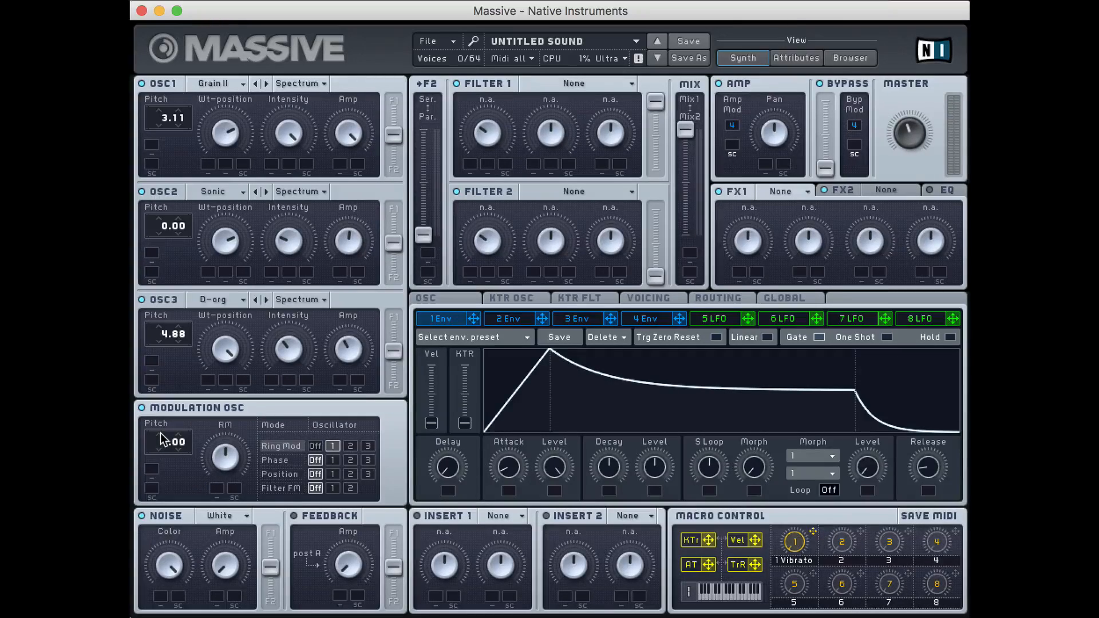
Step: Set the modulation oscillator's pitch to 9.00
{"action": "left_click", "coordinate": [155, 451]}
{"action": "left_click_drag", "start_coordinate": [161, 433], "coordinate": [156, 434]}
Step: Raise the white noise amp slightly and reduce the noise color to a low setting
{"action": "left_click_drag", "start_coordinate": [224, 565], "coordinate": [226, 459]}
{"action": "left_click_drag", "start_coordinate": [225, 547], "coordinate": [226, 583]}
{"action": "left_click_drag", "start_coordinate": [183, 565], "coordinate": [166, 617]}
Step: Set Filter 1 to Lowpass 4, raise its cutoff to roughly three-quarters and its resonance to maximum
{"action": "left_click", "coordinate": [600, 83]}
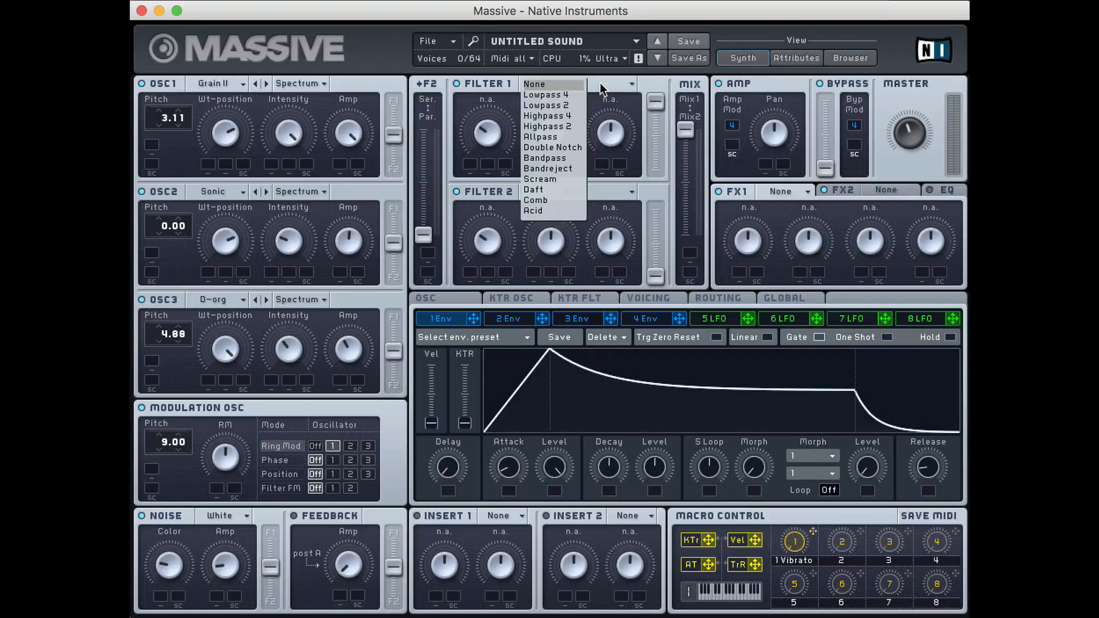
{"action": "left_click", "coordinate": [574, 95]}
{"action": "left_click_drag", "start_coordinate": [489, 146], "coordinate": [491, 102]}
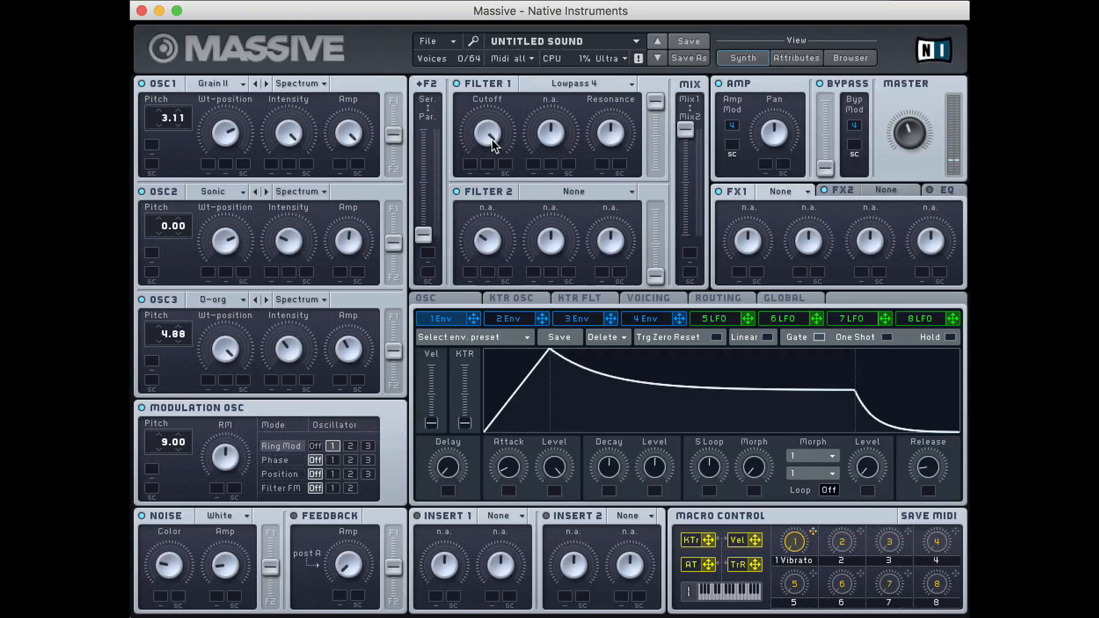
{"action": "left_click_drag", "start_coordinate": [492, 140], "coordinate": [490, 152]}
{"action": "left_click_drag", "start_coordinate": [483, 197], "coordinate": [480, 253]}
{"action": "left_click_drag", "start_coordinate": [479, 253], "coordinate": [487, 169]}
{"action": "left_click_drag", "start_coordinate": [606, 137], "coordinate": [606, 100]}
{"action": "left_click_drag", "start_coordinate": [605, 132], "coordinate": [598, 80]}
Step: Load Sample & Hold into Insert 1, with pitch at maximum and dry/wet raised above halfway
{"action": "left_click", "coordinate": [506, 516]}
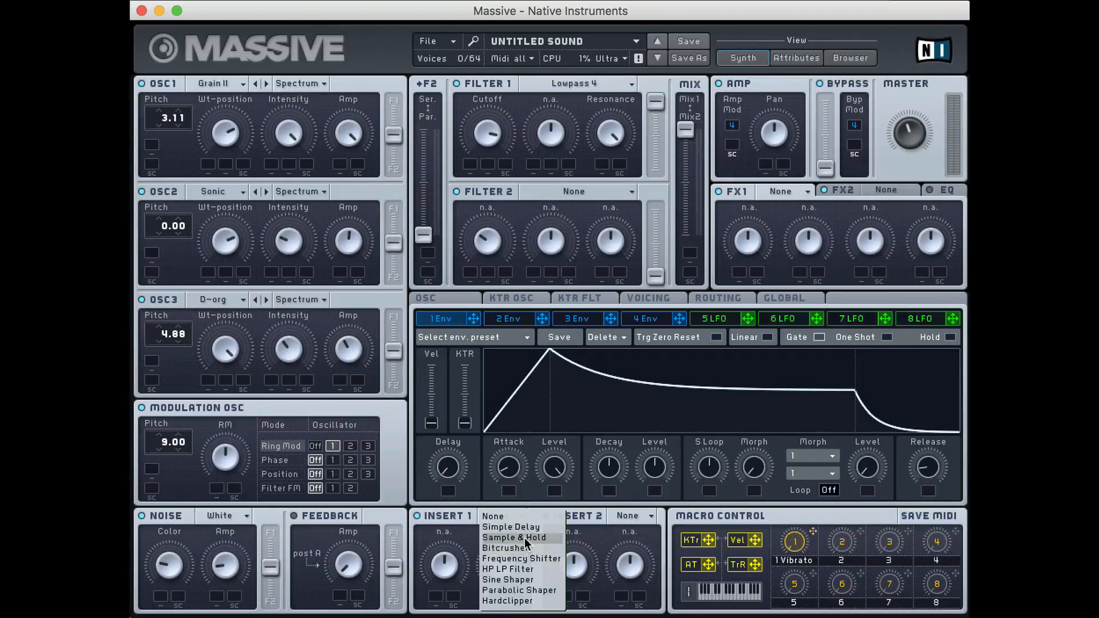
{"action": "left_click", "coordinate": [524, 537]}
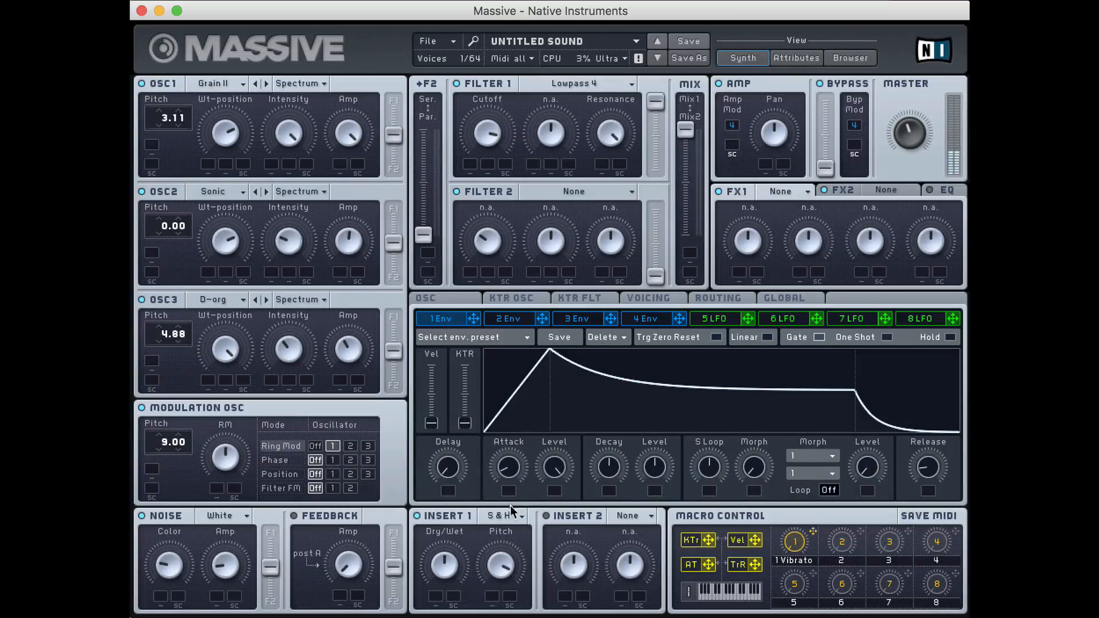
{"action": "left_click_drag", "start_coordinate": [502, 567], "coordinate": [503, 549]}
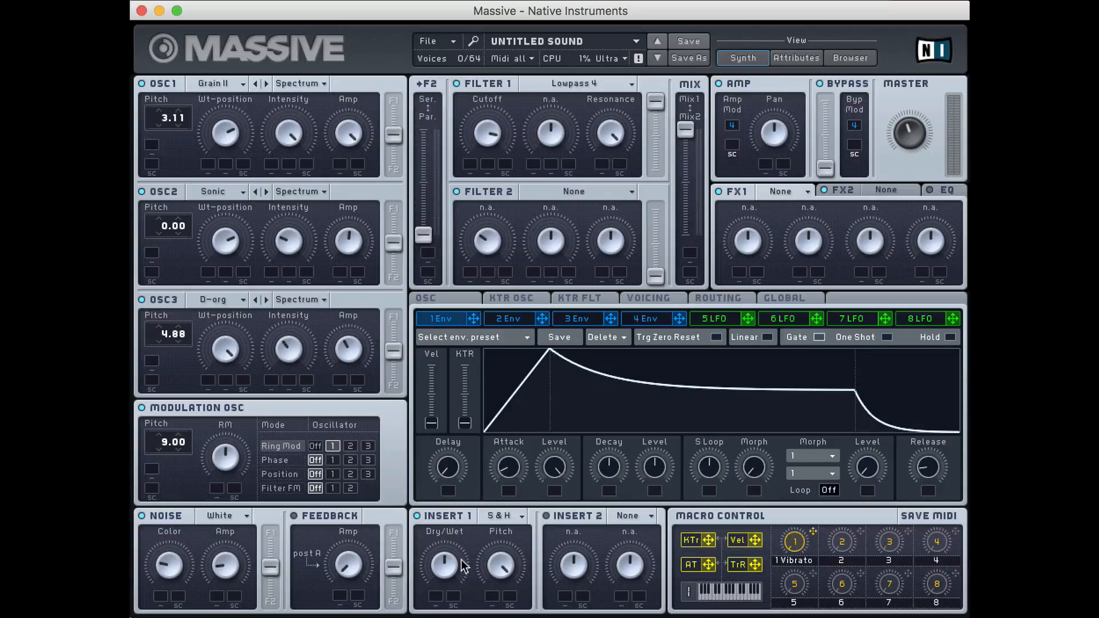
{"action": "left_click_drag", "start_coordinate": [450, 568], "coordinate": [447, 528]}
Step: Load Reverb into FX1, lower its dry/wet, size and density below halfway, and raise its color to about three-quarters
{"action": "left_click", "coordinate": [778, 192]}
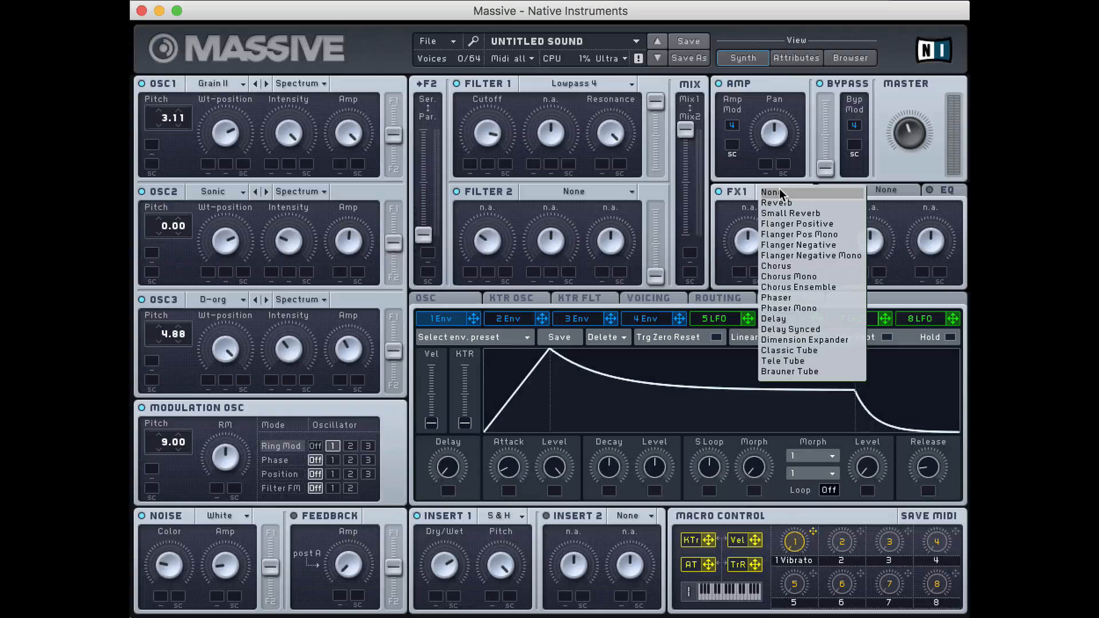
{"action": "left_click", "coordinate": [785, 204]}
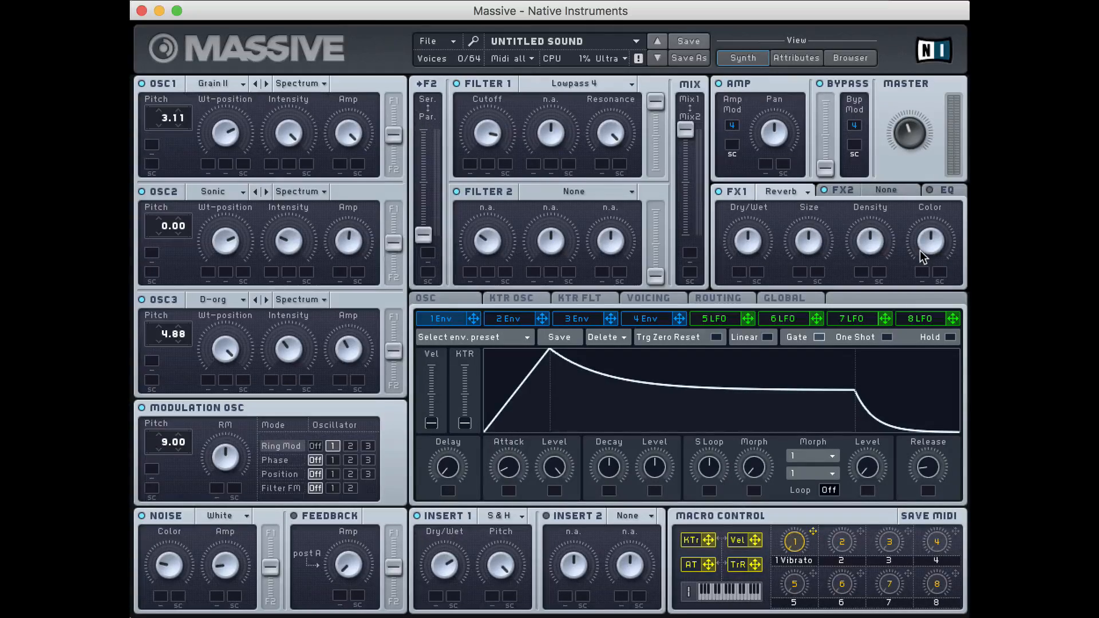
{"action": "left_click_drag", "start_coordinate": [746, 246], "coordinate": [742, 280]}
{"action": "left_click_drag", "start_coordinate": [808, 235], "coordinate": [808, 243]}
{"action": "left_click_drag", "start_coordinate": [935, 245], "coordinate": [933, 217]}
{"action": "left_click_drag", "start_coordinate": [873, 245], "coordinate": [862, 276]}
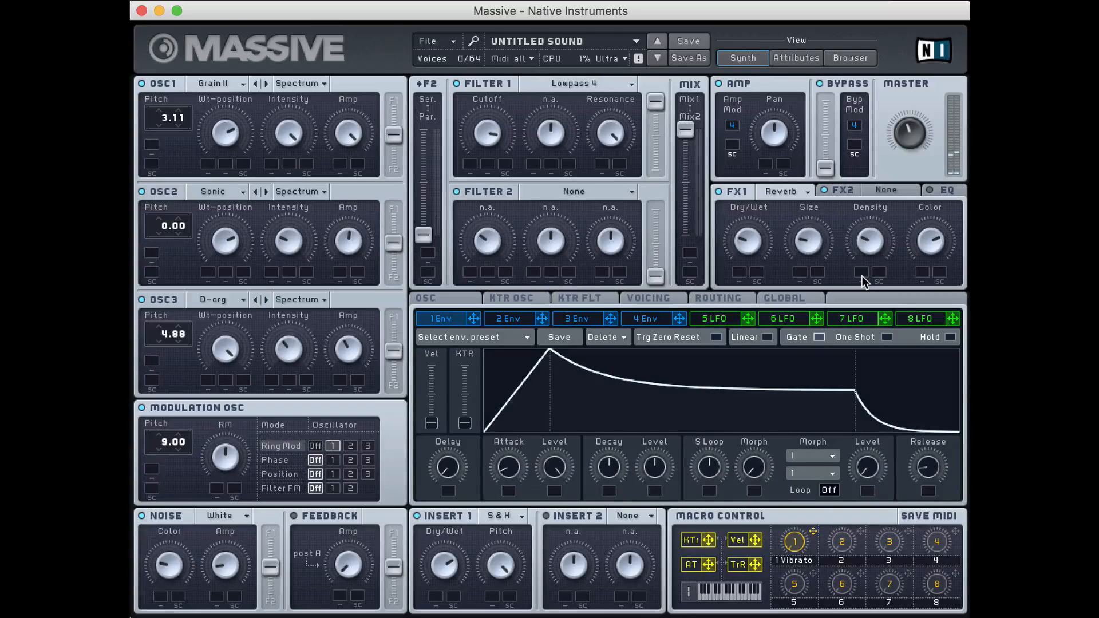